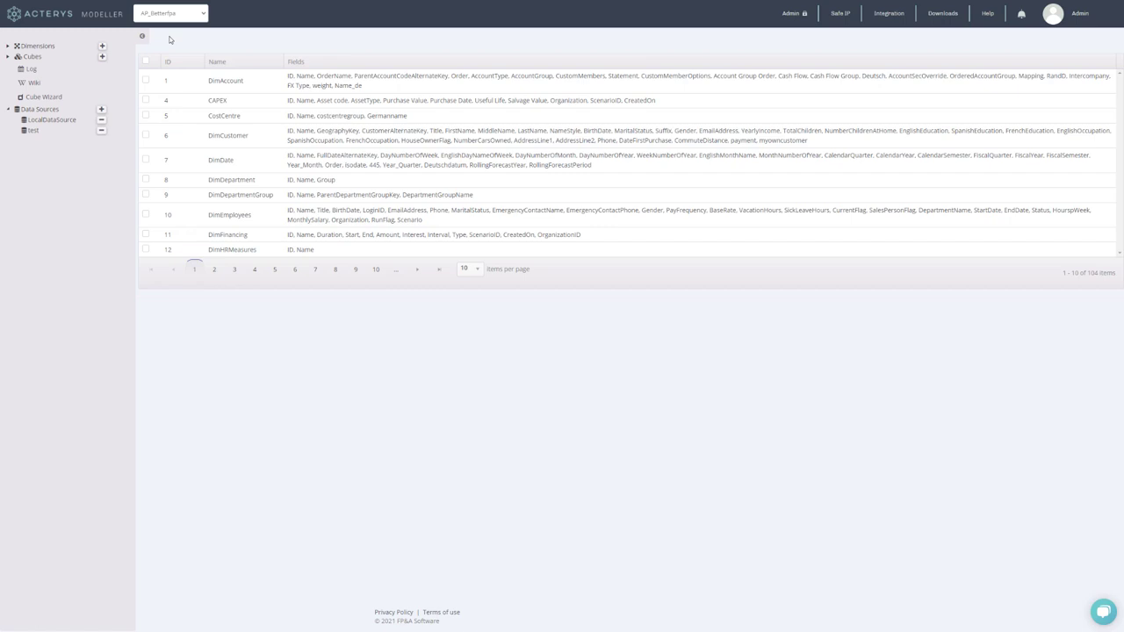
# Start a new dimension from the + button next to Dimensions
pyautogui.click(102, 46)
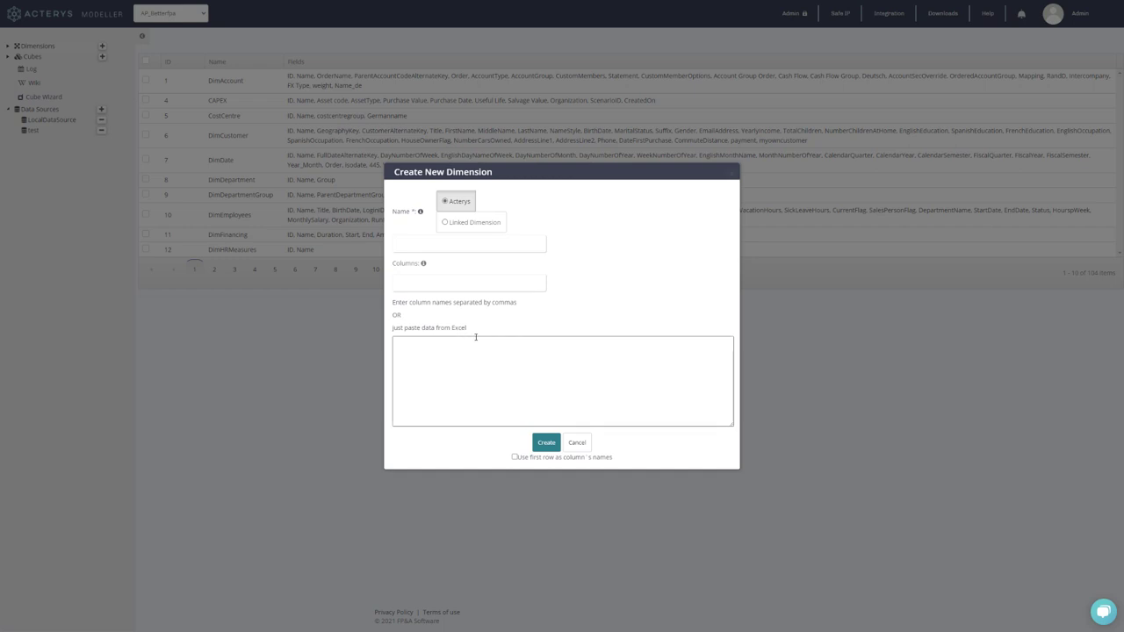
# Make it a Linked Dimension named 'Linked Accounts' using the LocalDataSource data source
pyautogui.click(462, 226)
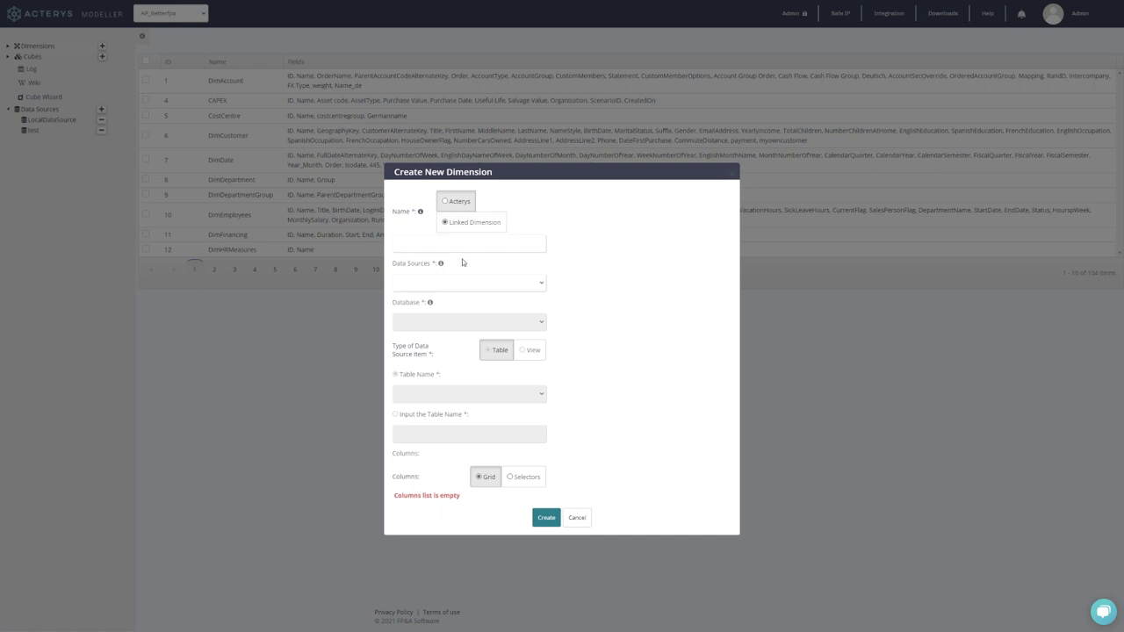
pyautogui.click(428, 244)
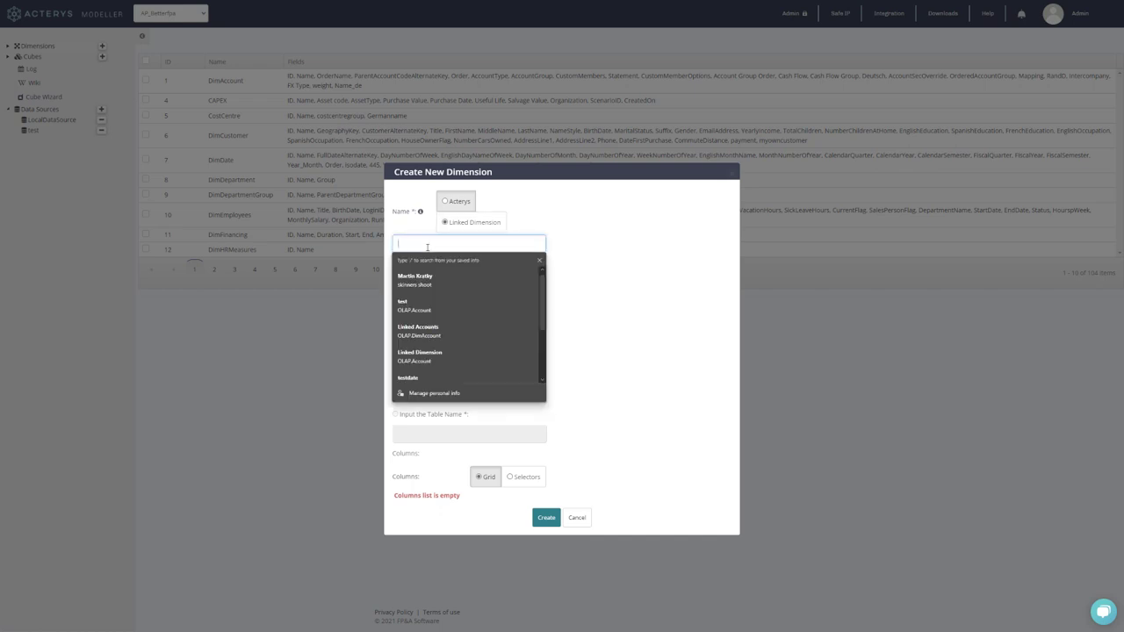
pyautogui.write('Linked Accounts')
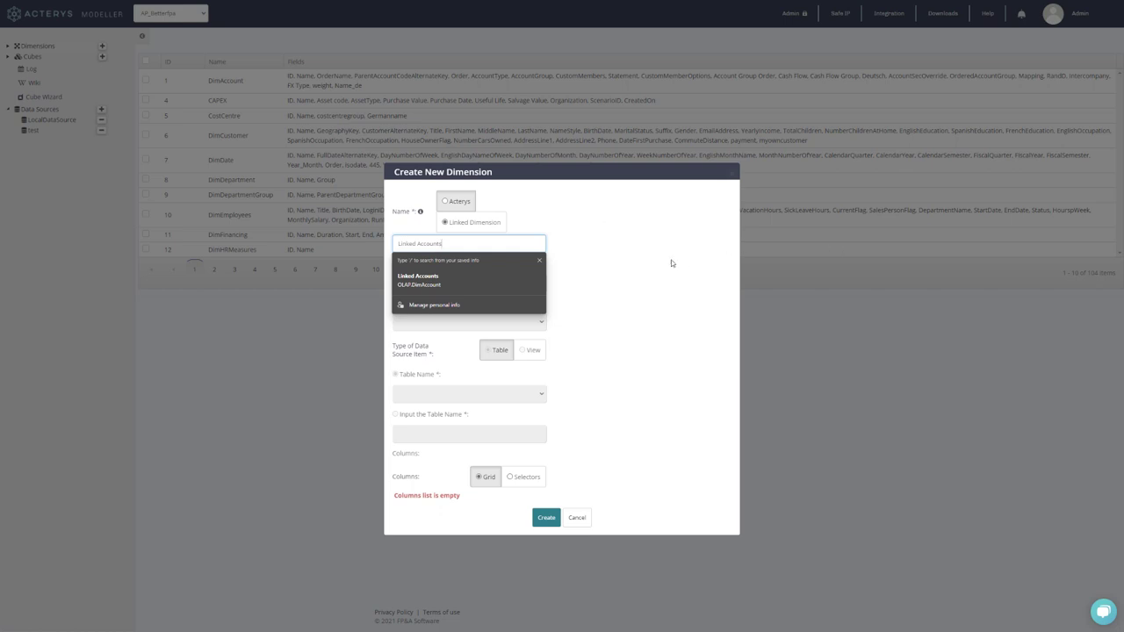
pyautogui.press('Escape')
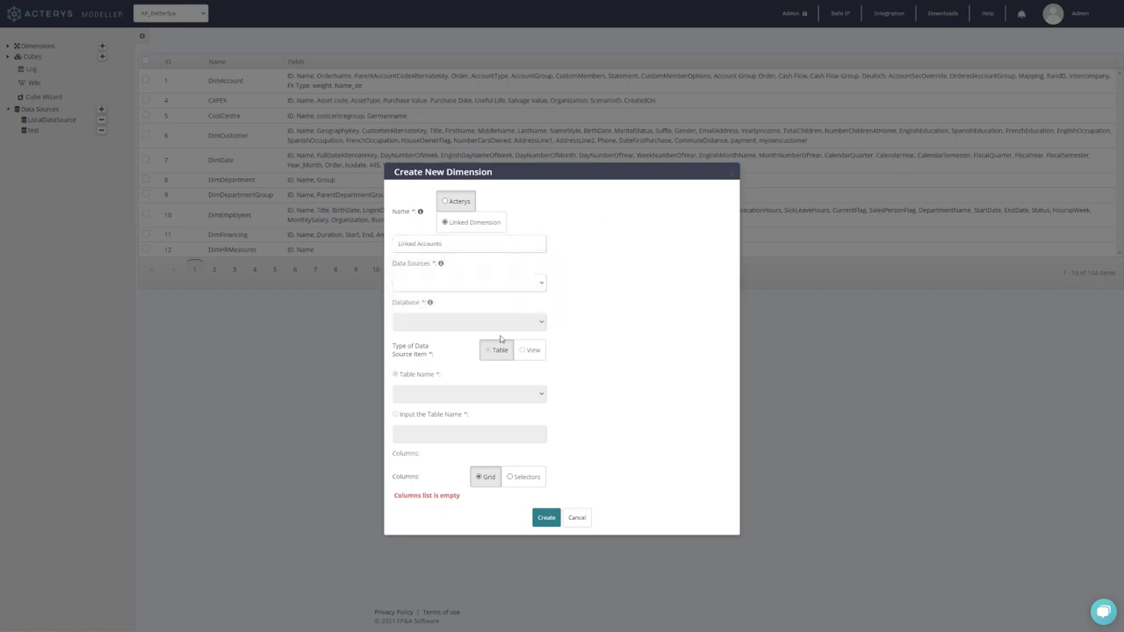
pyautogui.click(521, 283)
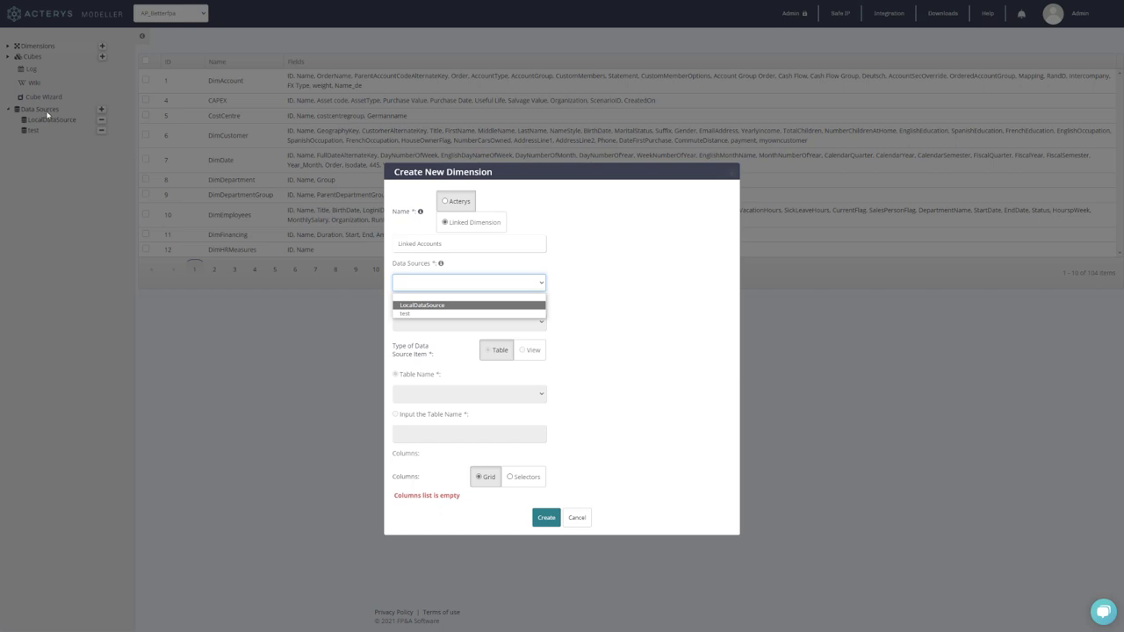
pyautogui.click(467, 305)
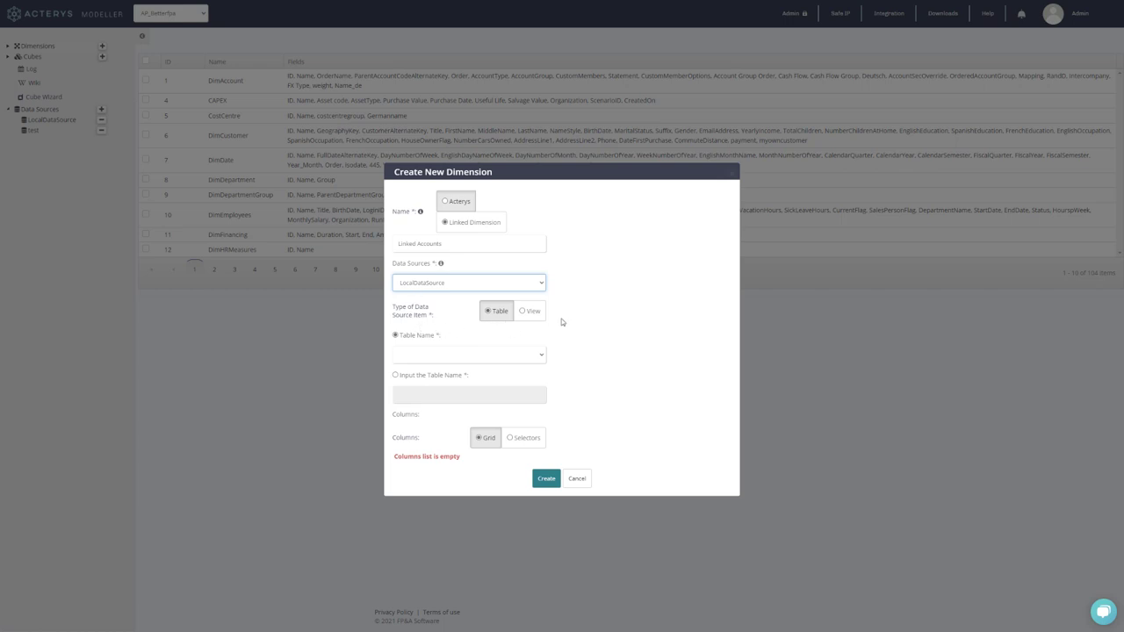
# Choose OLAP.DimAccount as the source table and review its previewed columns and rows
pyautogui.click(490, 362)
pyautogui.scroll(-3, 550, 441)
pyautogui.scroll(-5, 548, 452)
pyautogui.scroll(5, 548, 467)
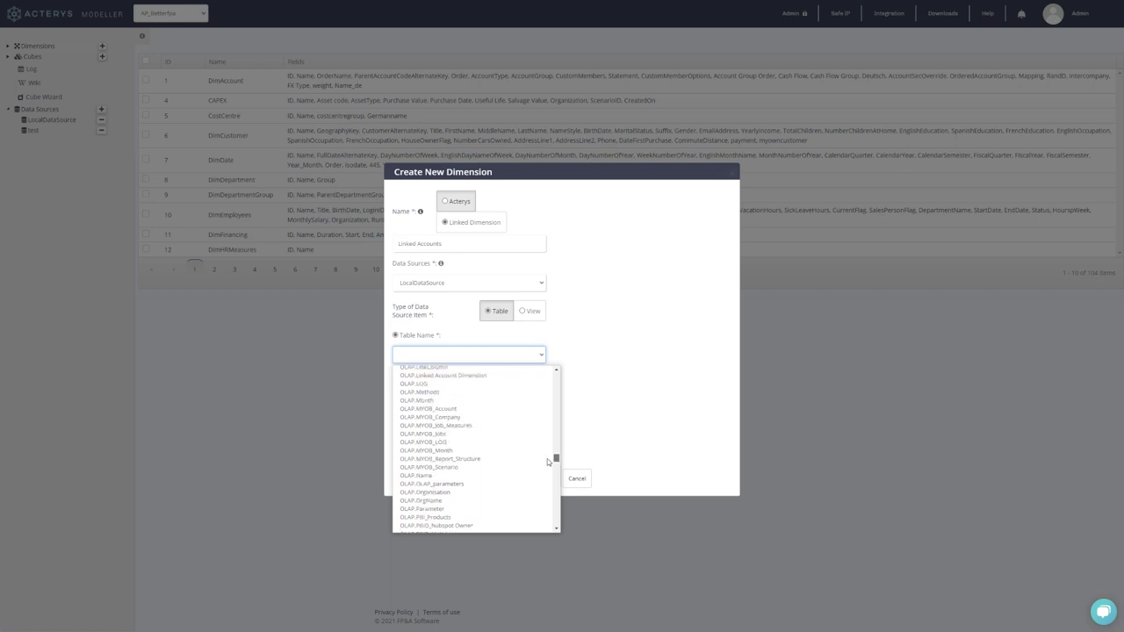
pyautogui.scroll(1, 547, 450)
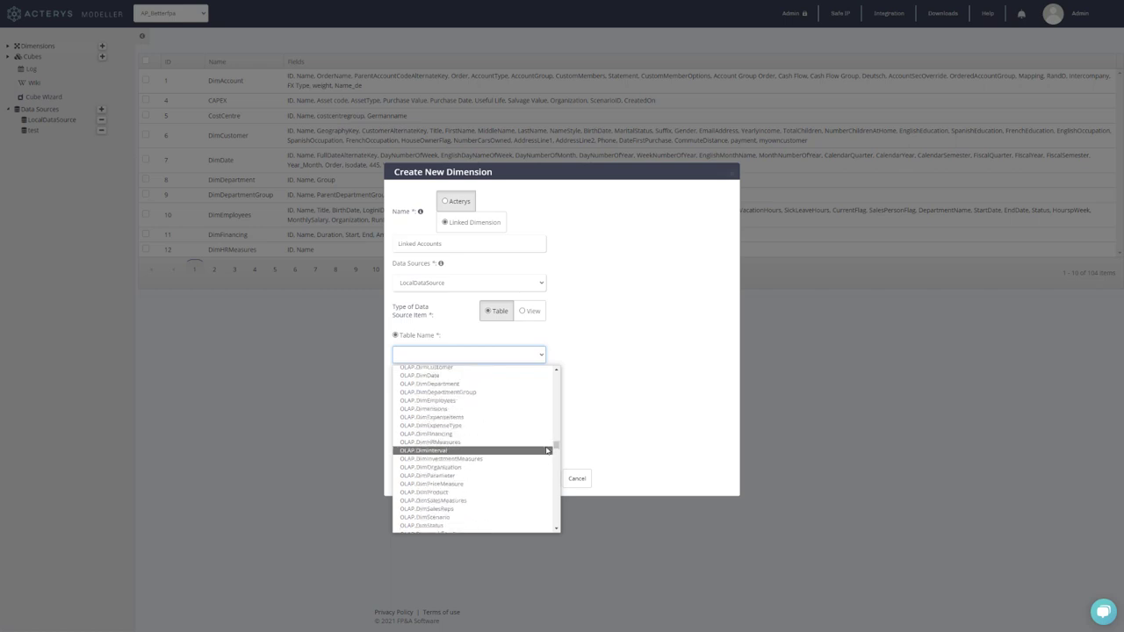
pyautogui.scroll(3, 466, 398)
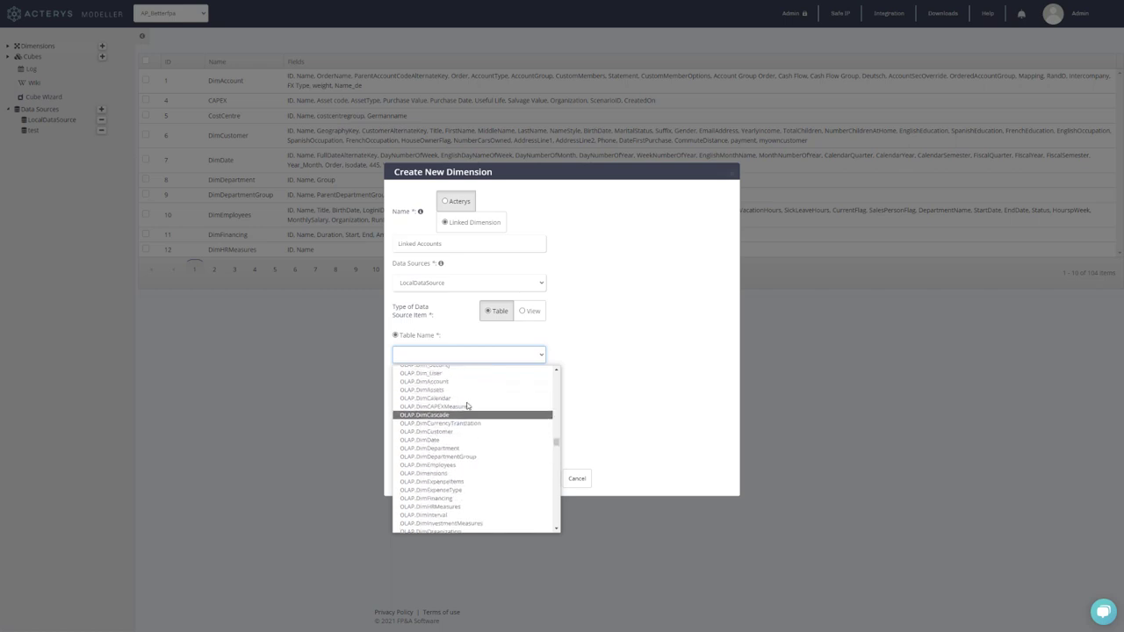
pyautogui.click(454, 393)
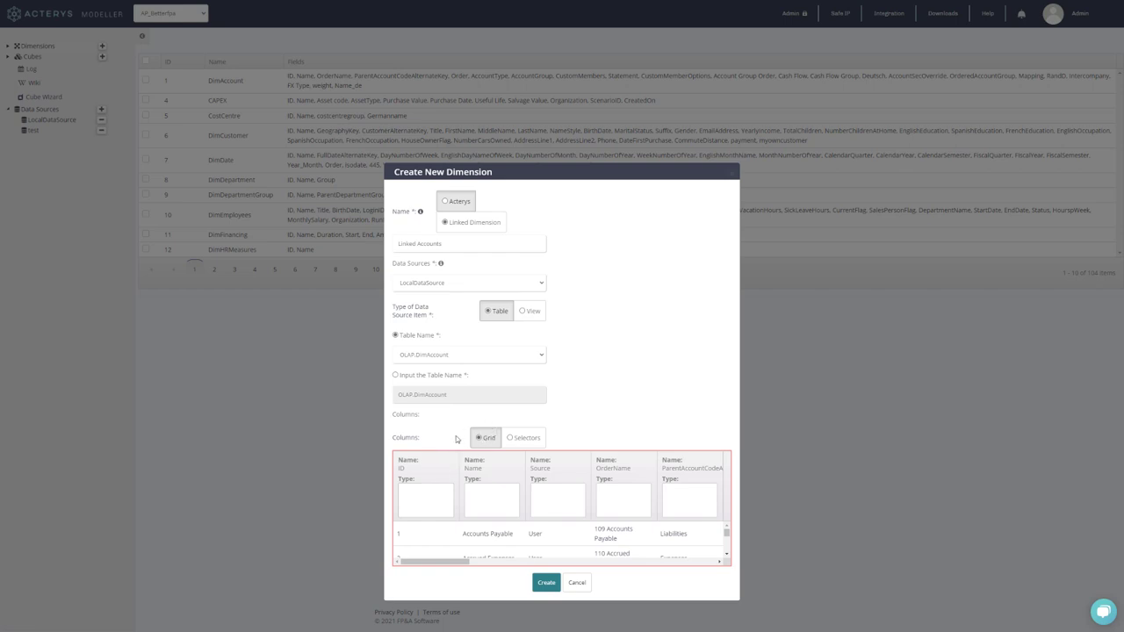
pyautogui.moveTo(460, 561); pyautogui.dragTo(426, 572)
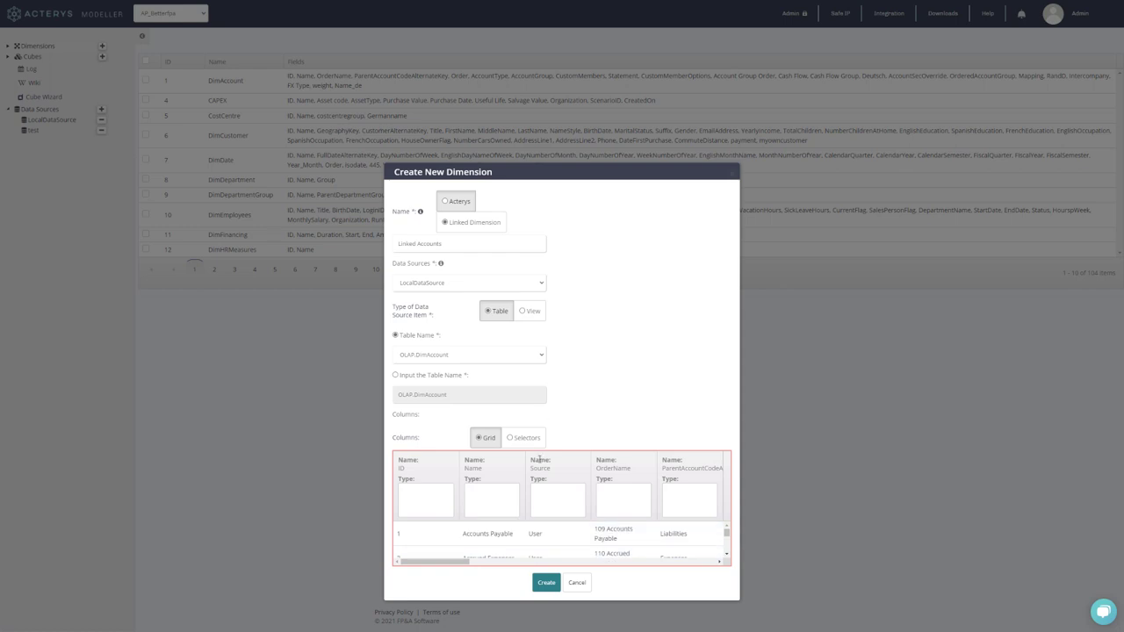
# Switch column mapping to Selectors, with ID set to the ID column and Name to Name
pyautogui.click(525, 438)
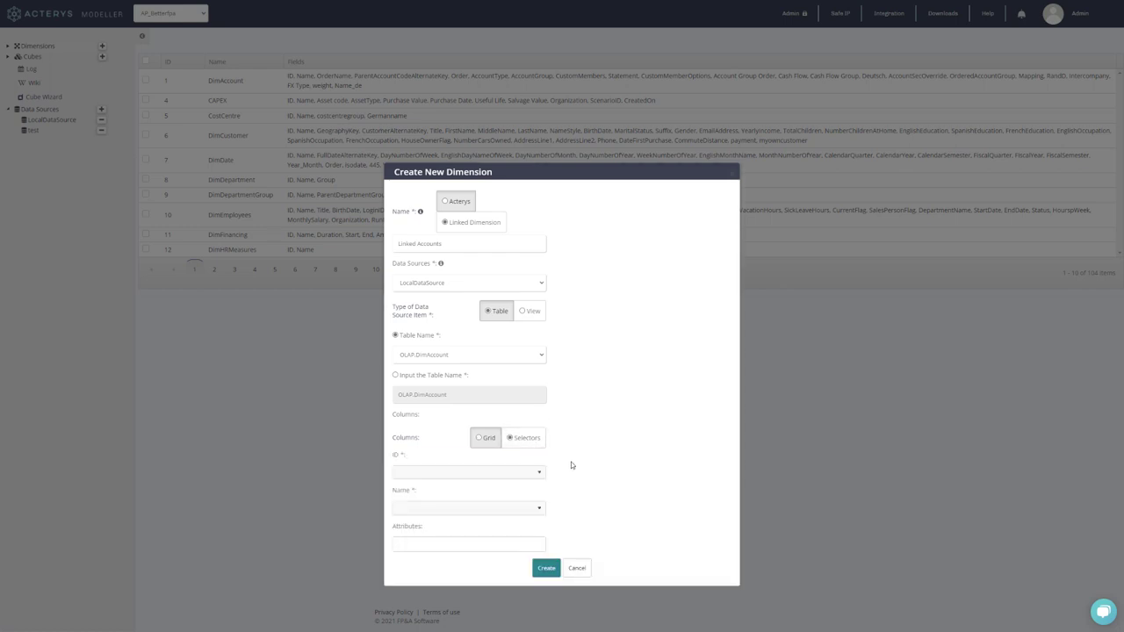
pyautogui.click(444, 474)
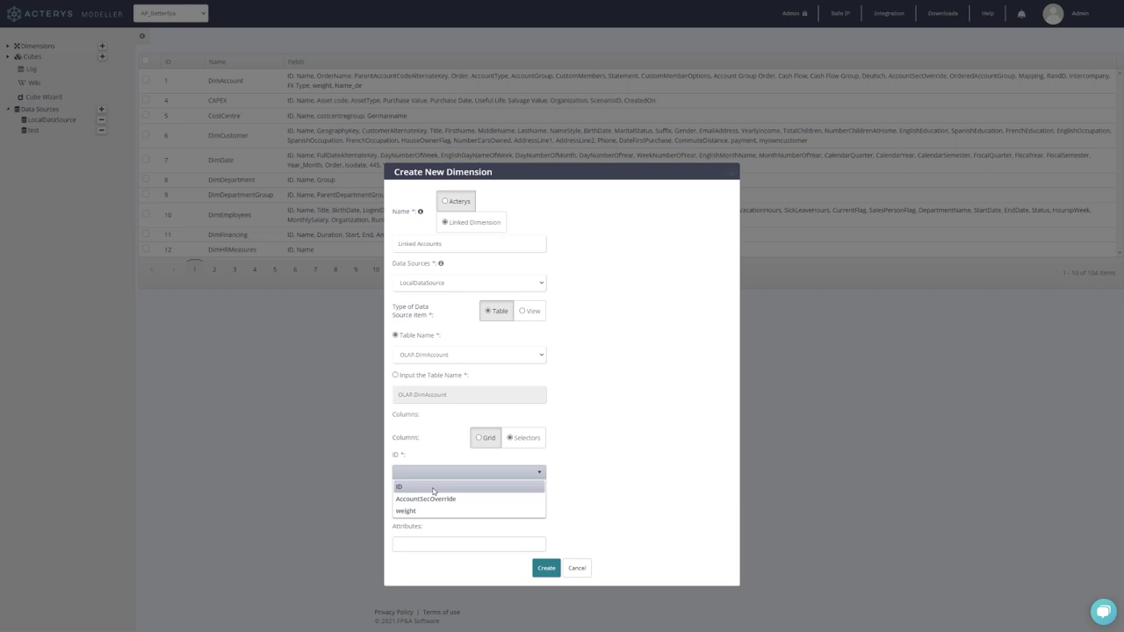
pyautogui.click(433, 487)
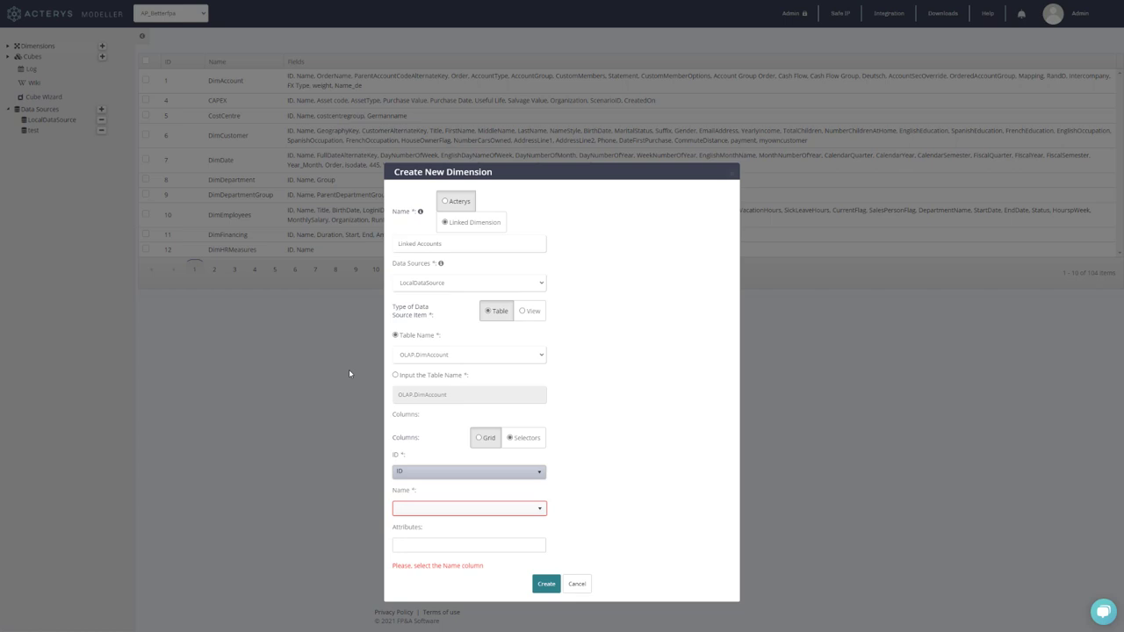
pyautogui.click(427, 514)
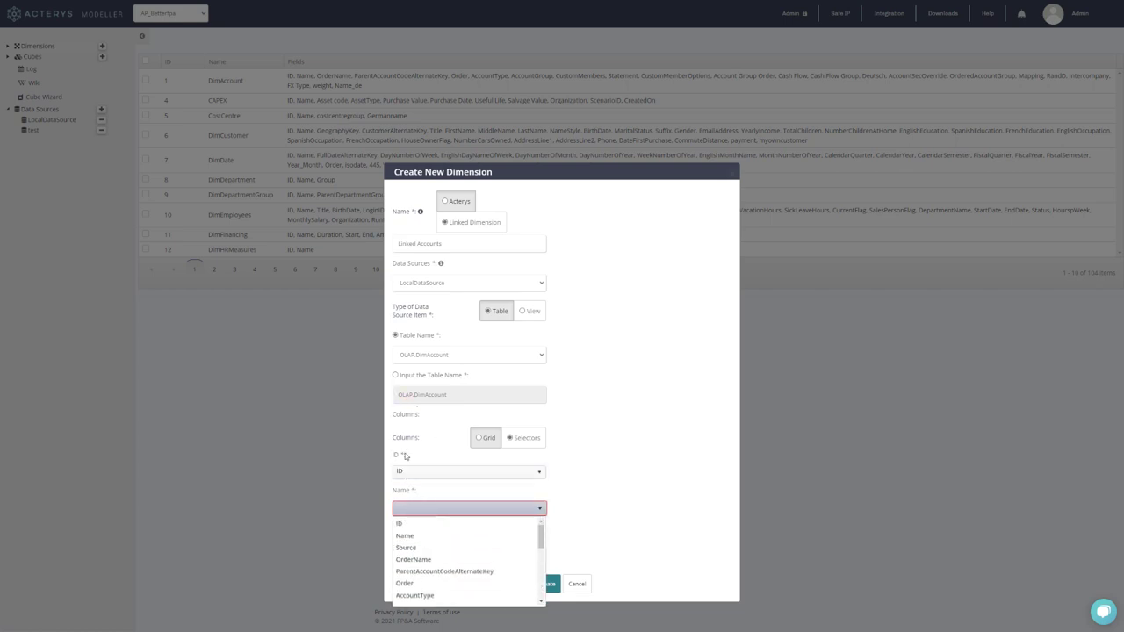
pyautogui.click(409, 538)
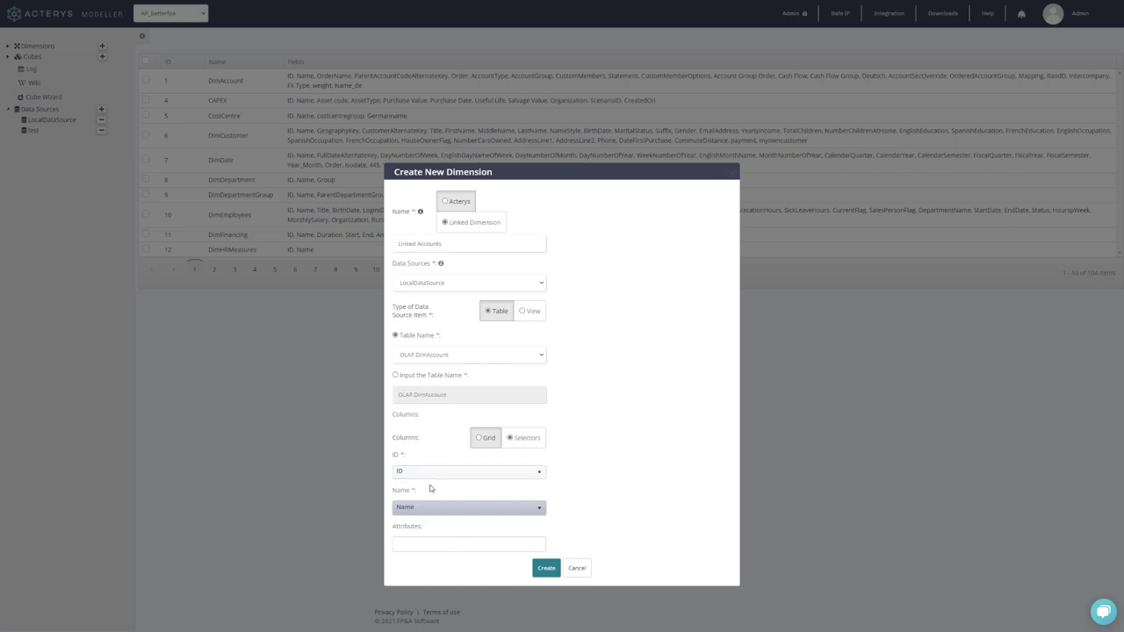
# Add AccountType and AccountGroup as attributes of the dimension
pyautogui.click(411, 545)
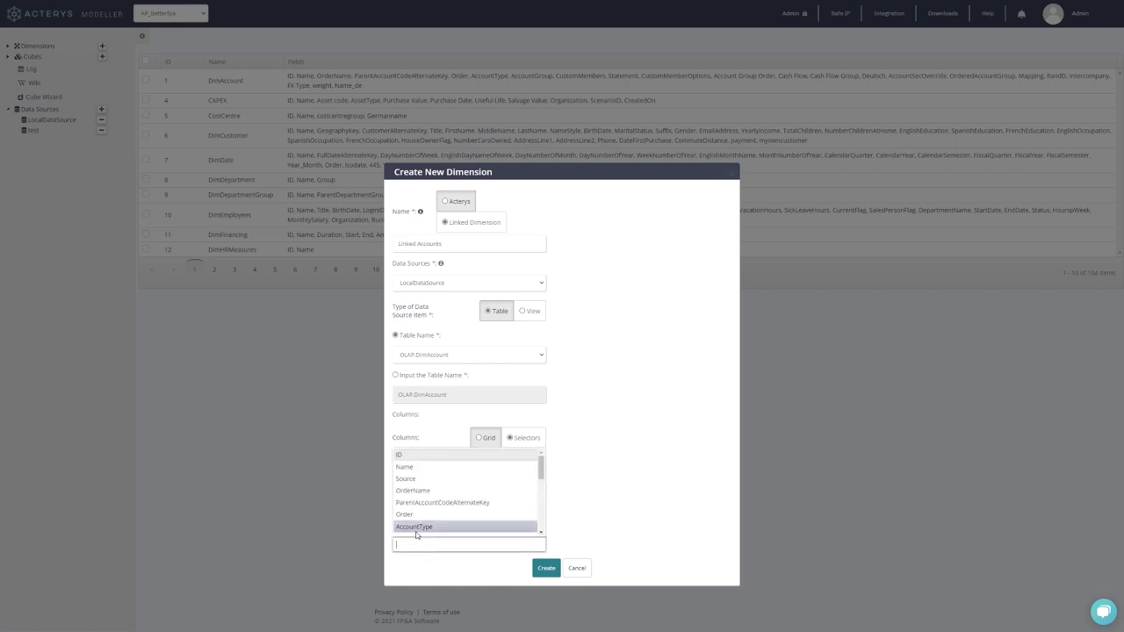
pyautogui.scroll(-1, 431, 505)
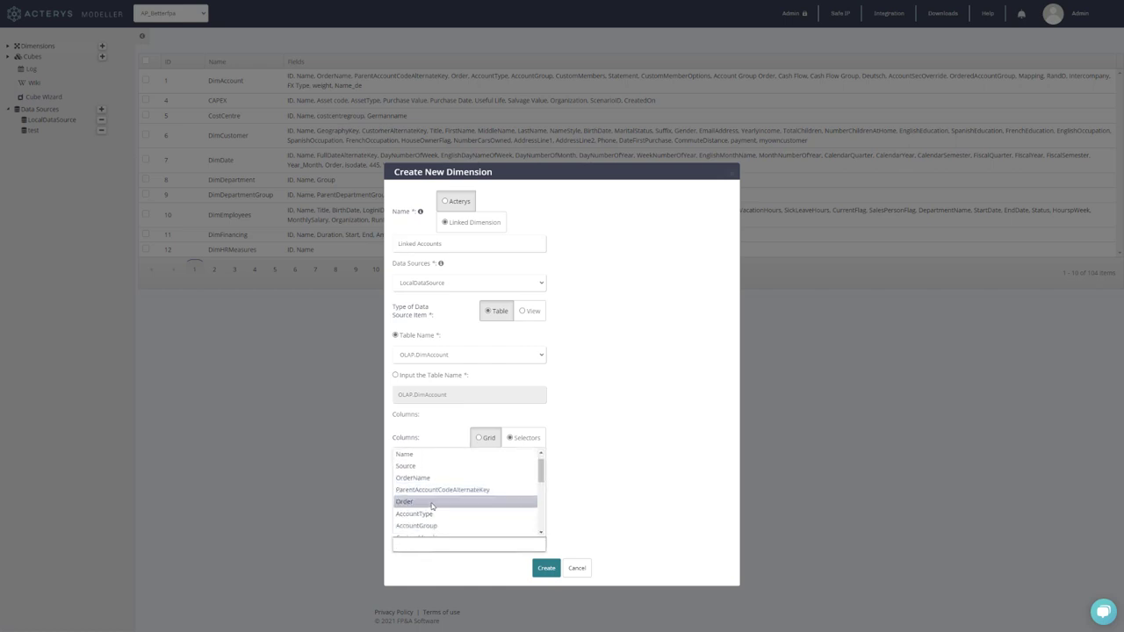
pyautogui.scroll(-1, 431, 505)
pyautogui.click(431, 501)
pyautogui.click(472, 545)
pyautogui.scroll(-1, 461, 513)
pyautogui.click(459, 506)
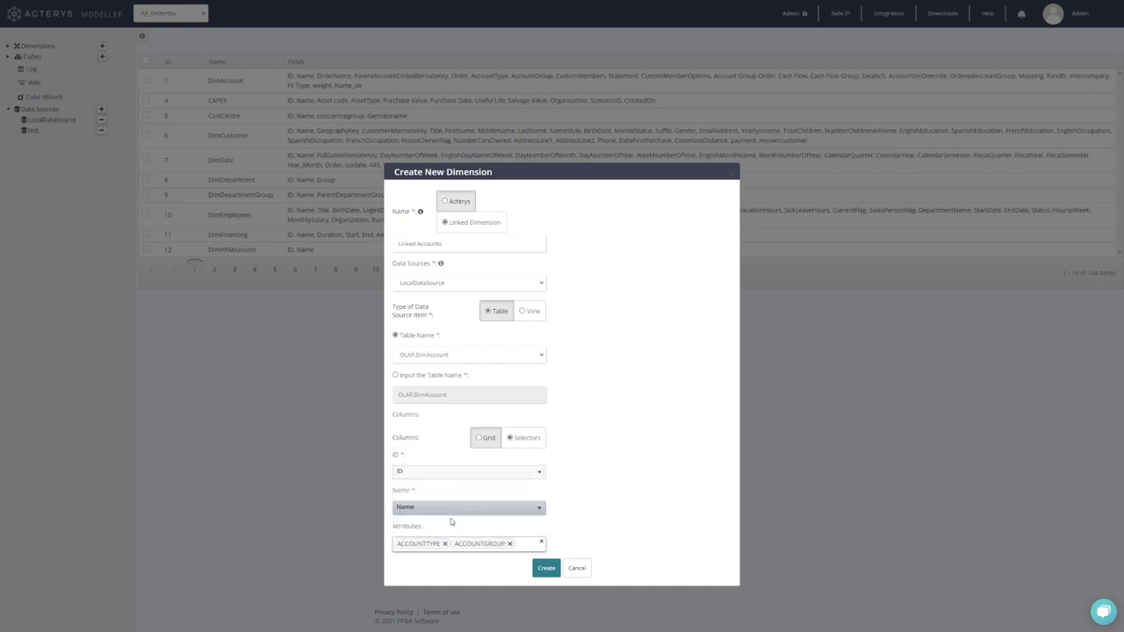
# Add Cash Flow Group as an attribute and create the Linked Accounts dimension
pyautogui.click(528, 545)
pyautogui.scroll(-4, 477, 506)
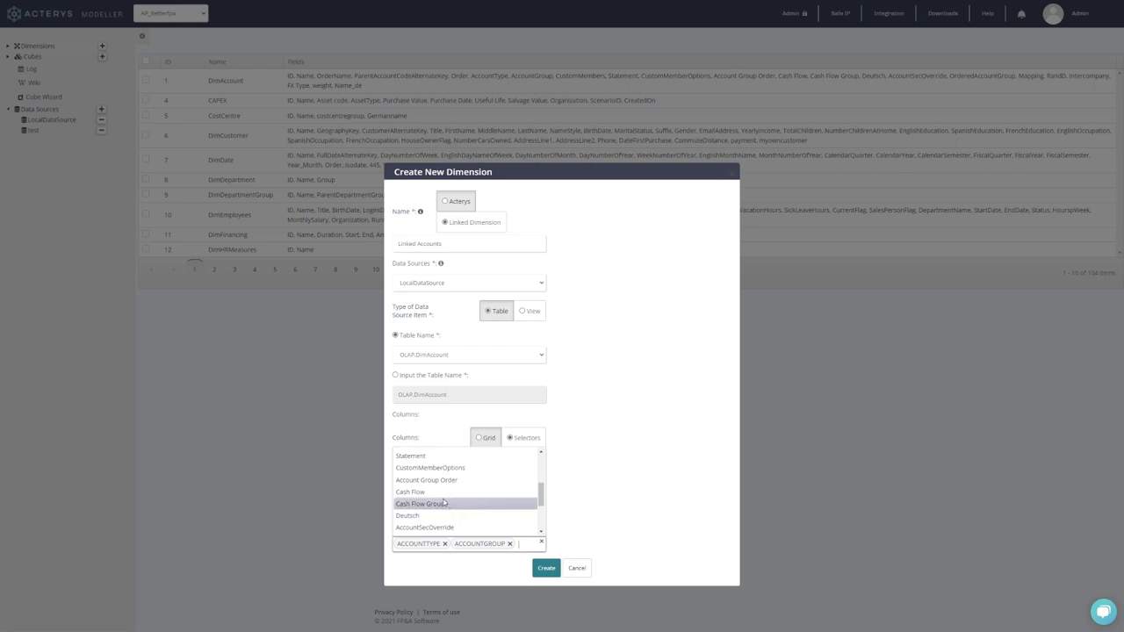
pyautogui.click(446, 505)
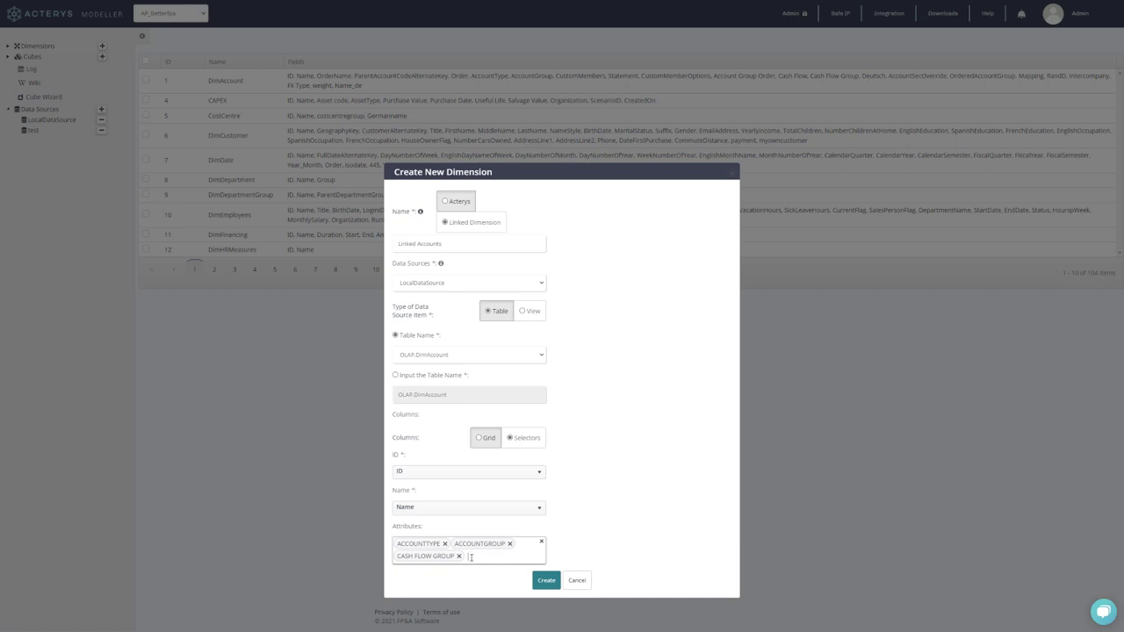
pyautogui.click(546, 583)
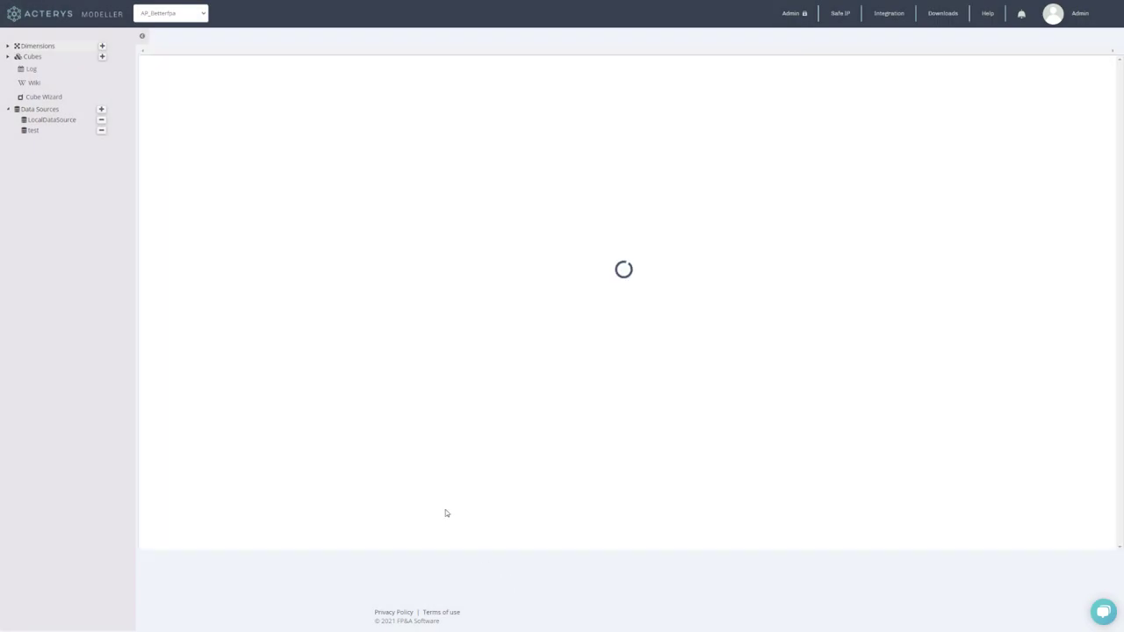
# Open Linked Accounts from the Dimensions sidebar to view its 100 account members
pyautogui.scroll(-1, 63, 330)
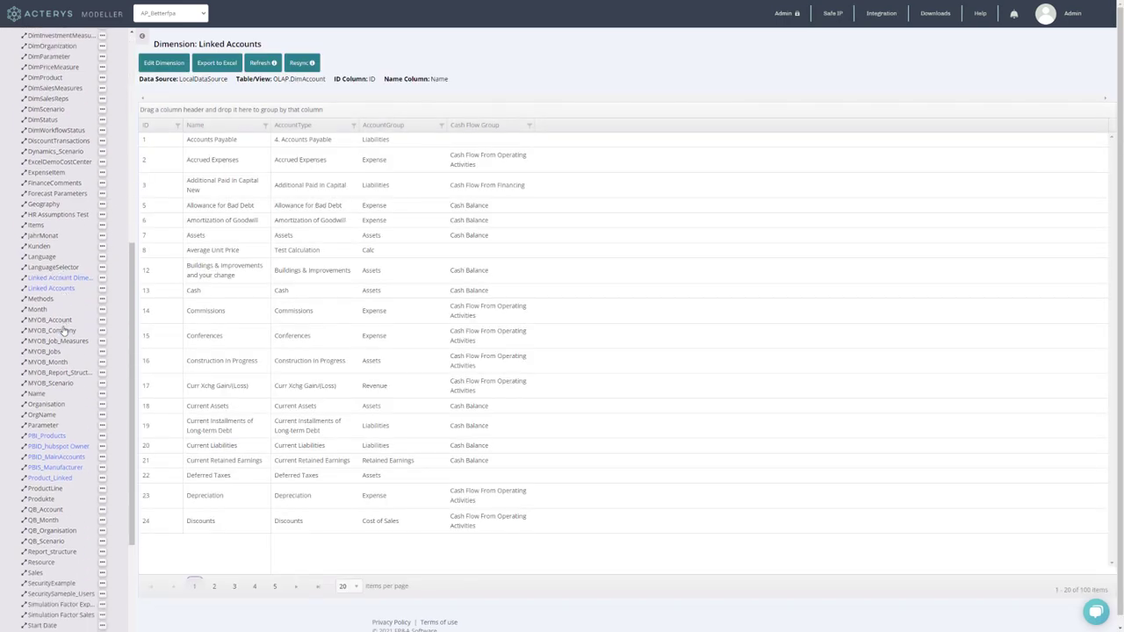
pyautogui.scroll(-1, 63, 330)
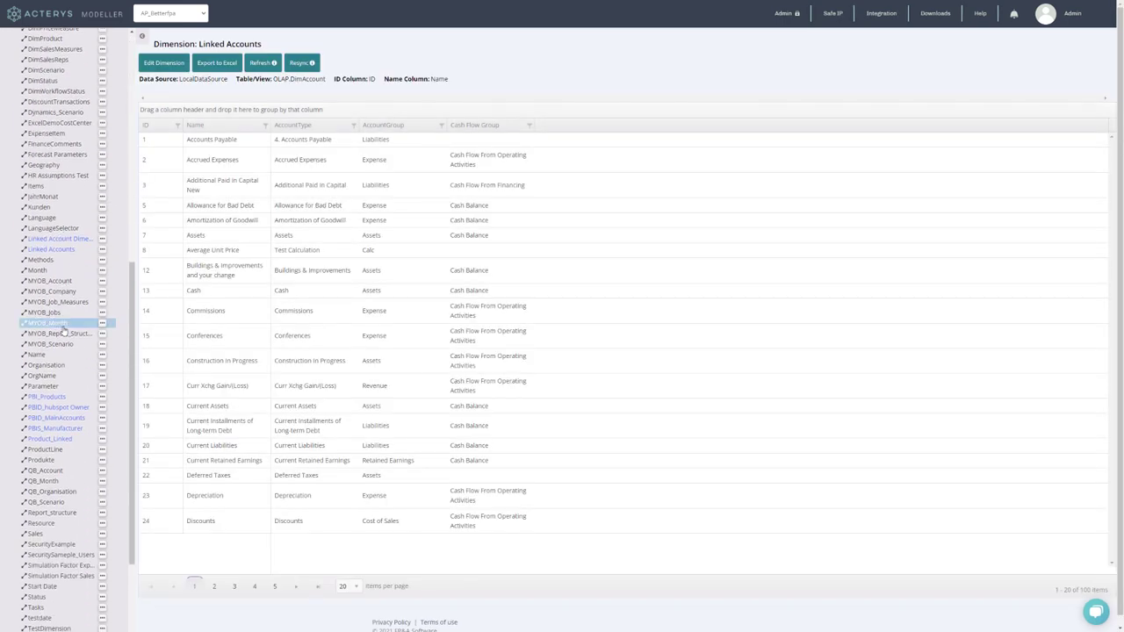
pyautogui.click(69, 252)
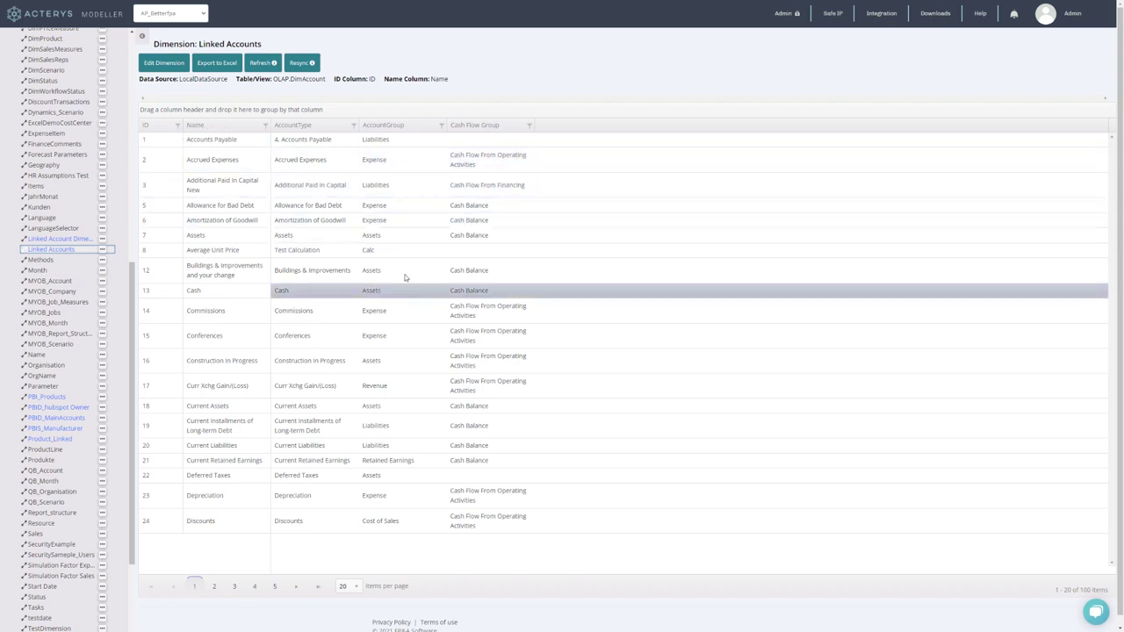
# Edit the dimension and add a user column named 'New Mapping' after Cash Flow Group
pyautogui.click(165, 62)
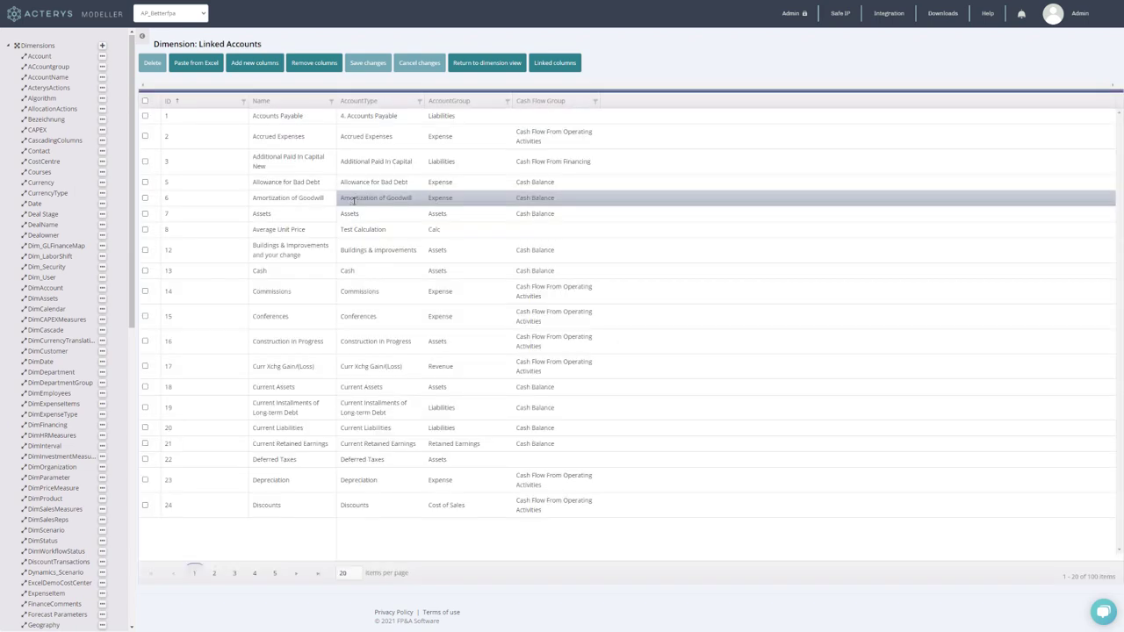
pyautogui.click(270, 62)
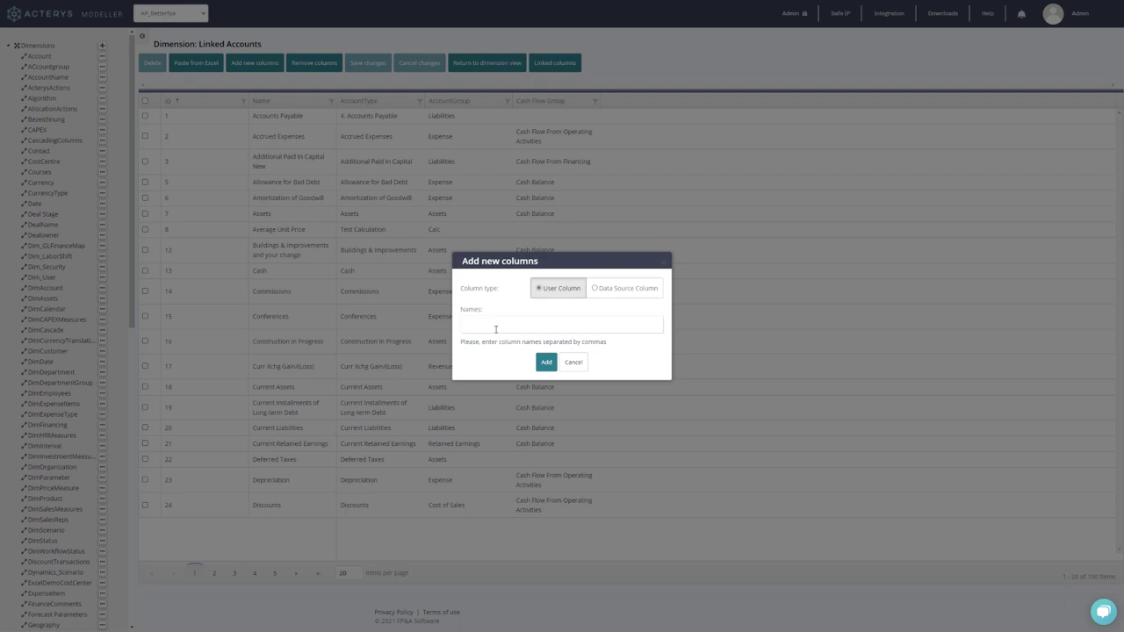
pyautogui.click(495, 325)
pyautogui.write('New')
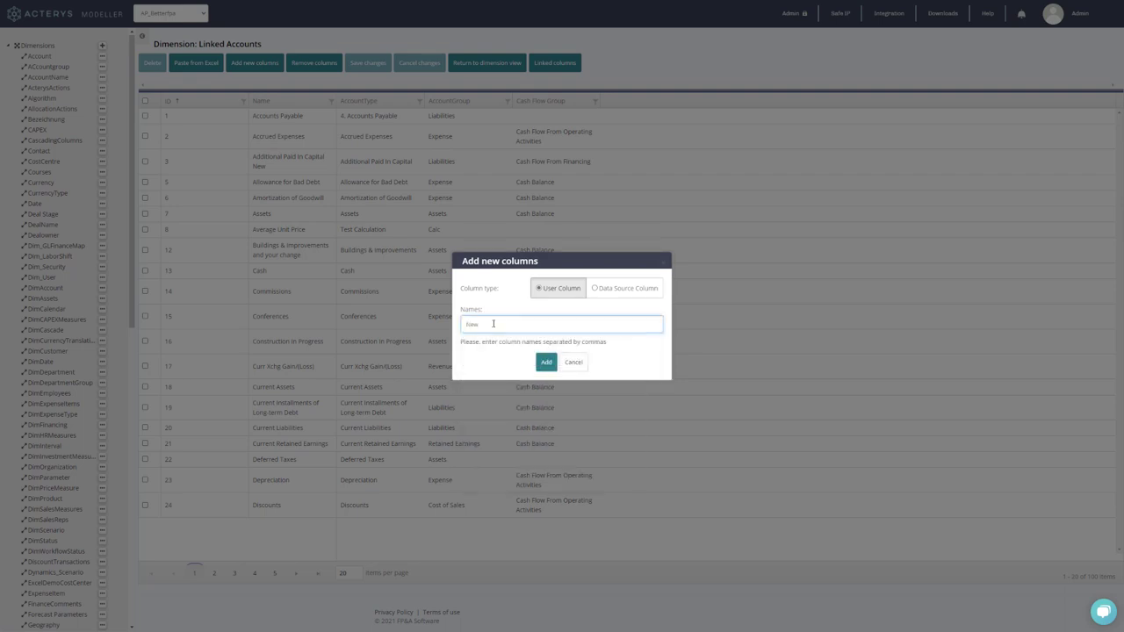
pyautogui.write(' Mapping')
pyautogui.click(547, 362)
pyautogui.click(568, 343)
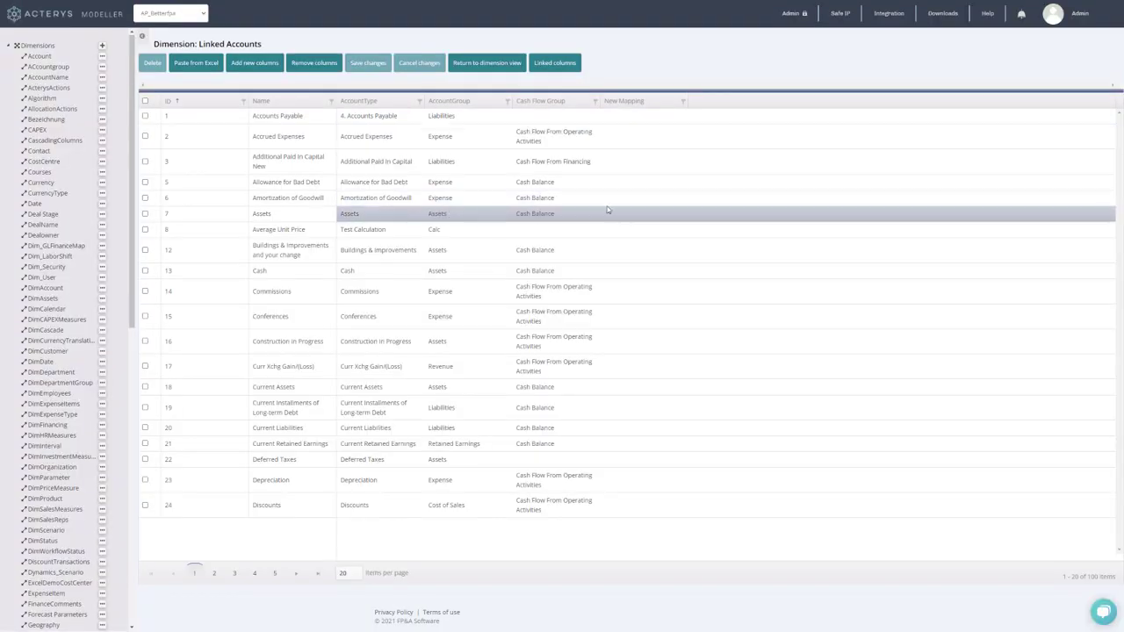
# Enter 'Group A' in the New Mapping cell for Accrued Expenses and copy it
pyautogui.click(631, 138)
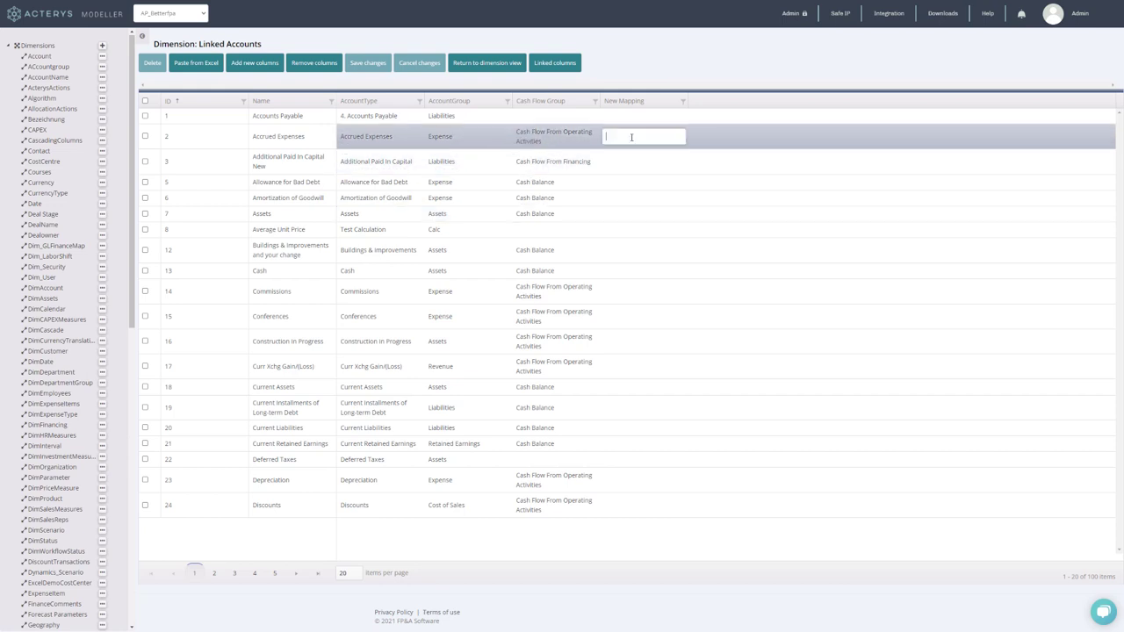
pyautogui.write('Group A')
pyautogui.hotkey('ctrl', 'a')
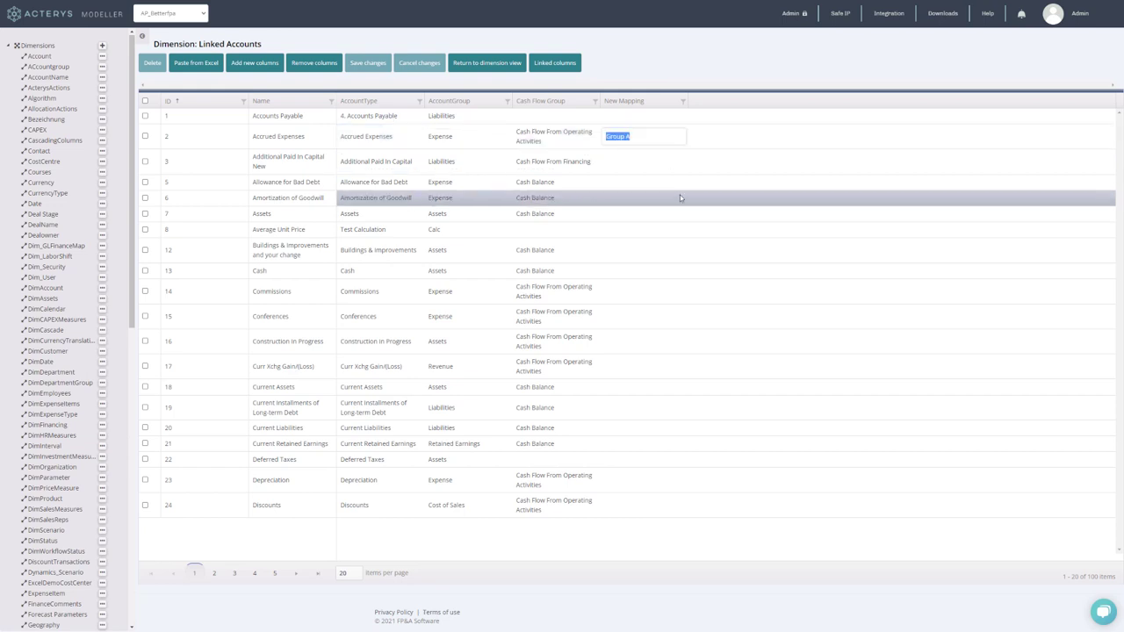
pyautogui.hotkey('ctrl', 'c')
# Paste Group A into Additional Paid In Capital, Allowance for Bad Debt and Amortization of Goodwill
pyautogui.click(647, 162)
pyautogui.hotkey('ctrl', 'v')
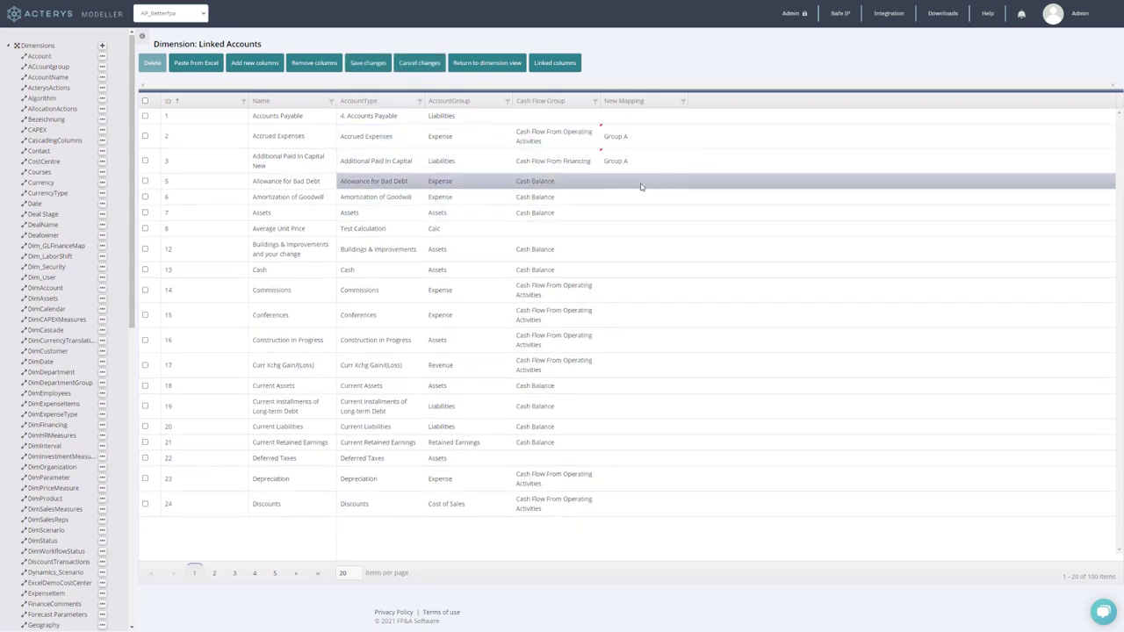
pyautogui.click(640, 181)
pyautogui.hotkey('ctrl', 'v')
pyautogui.click(636, 198)
pyautogui.hotkey('ctrl', 'v')
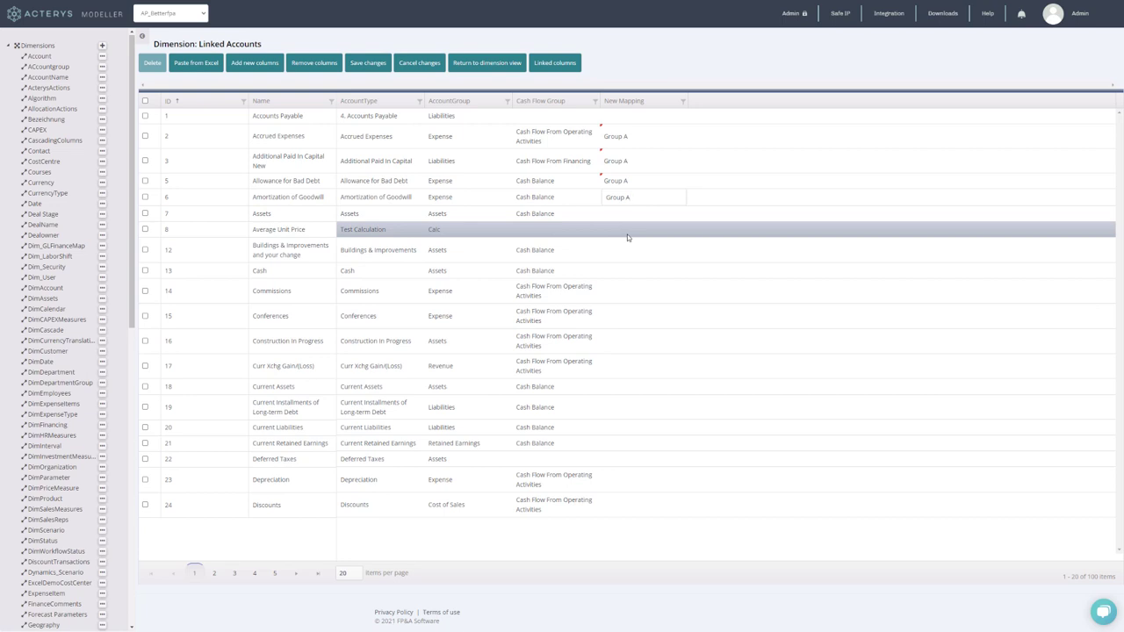
pyautogui.click(642, 65)
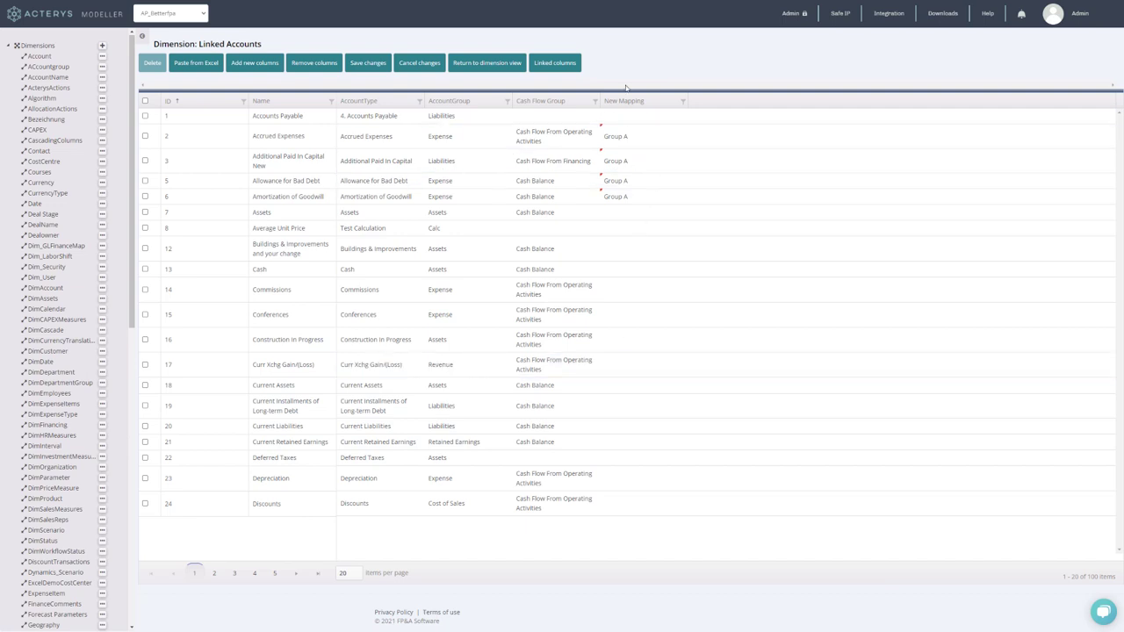
# Save the New Mapping edits and go to Admin > Connector Scheduler
pyautogui.click(354, 67)
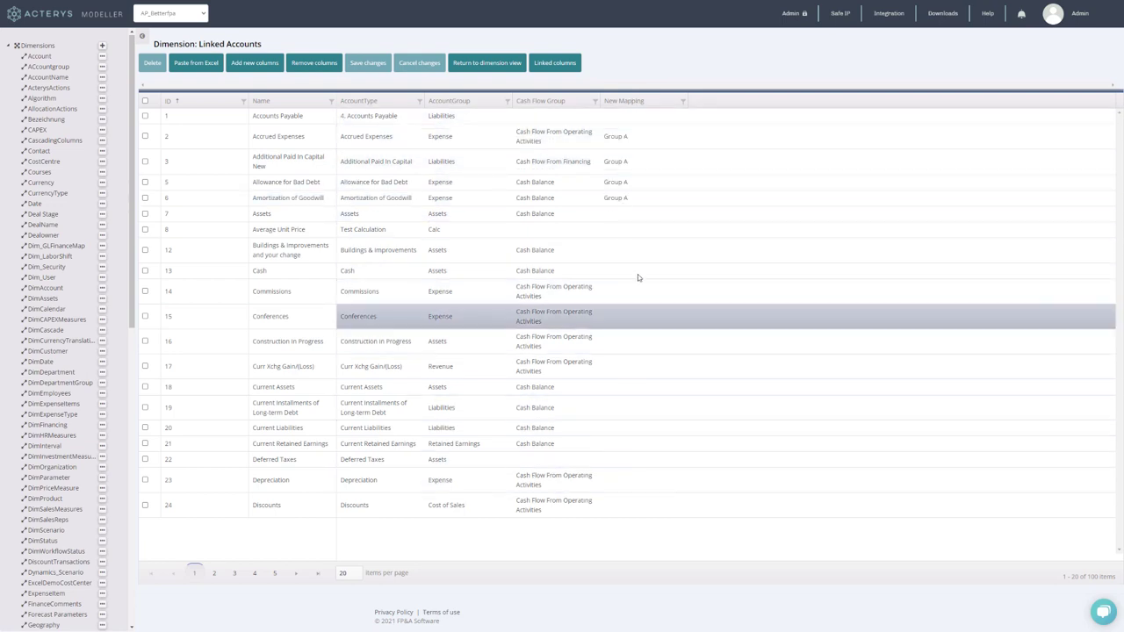
pyautogui.click(790, 16)
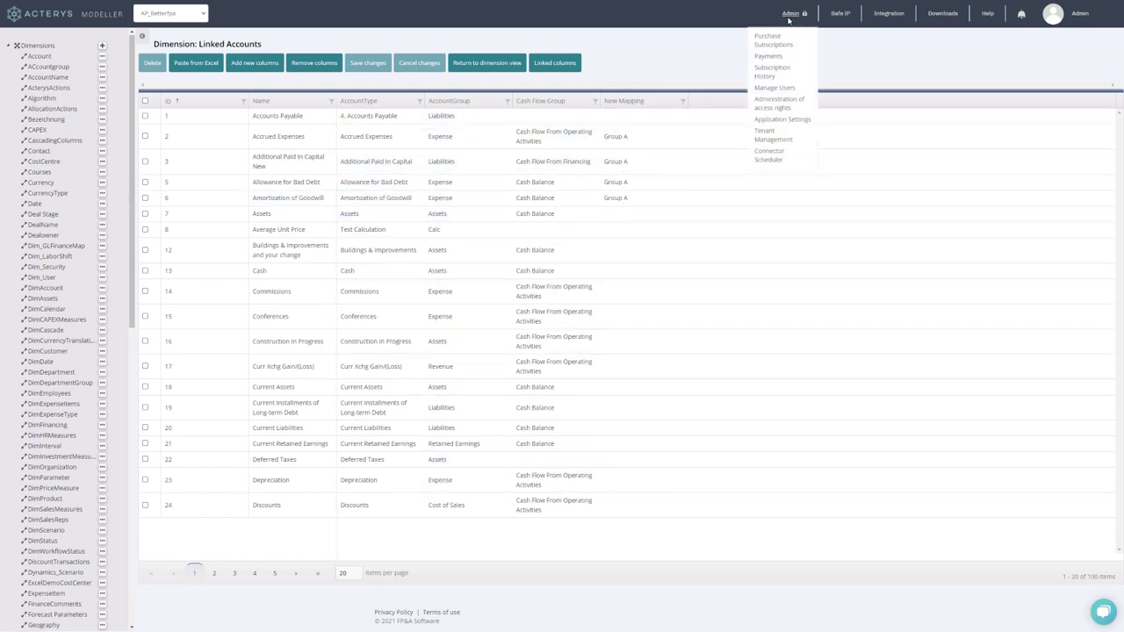
pyautogui.click(778, 155)
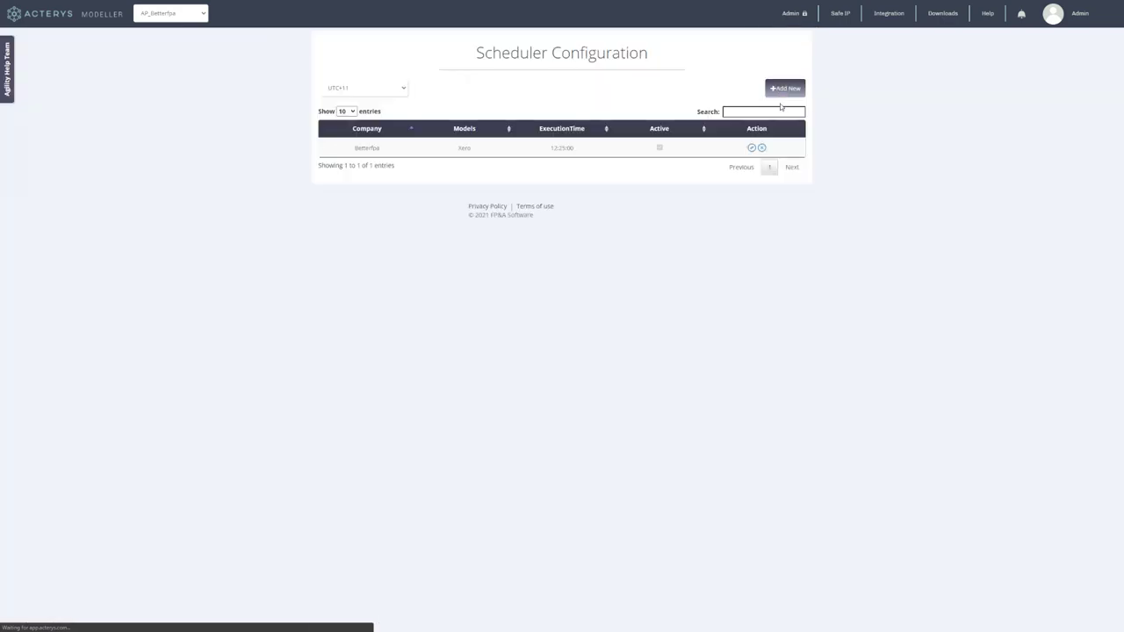
# Add an Instalink Dimension schedule at 15:57:41 that refreshes Linked Accounts
pyautogui.click(785, 88)
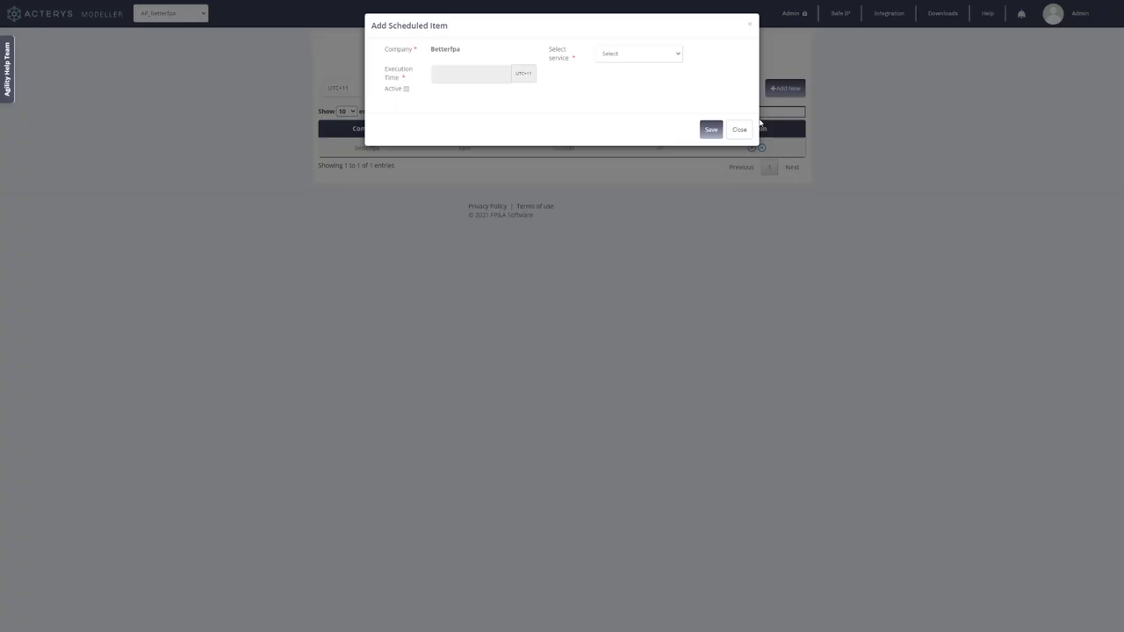
pyautogui.click(613, 56)
pyautogui.click(627, 78)
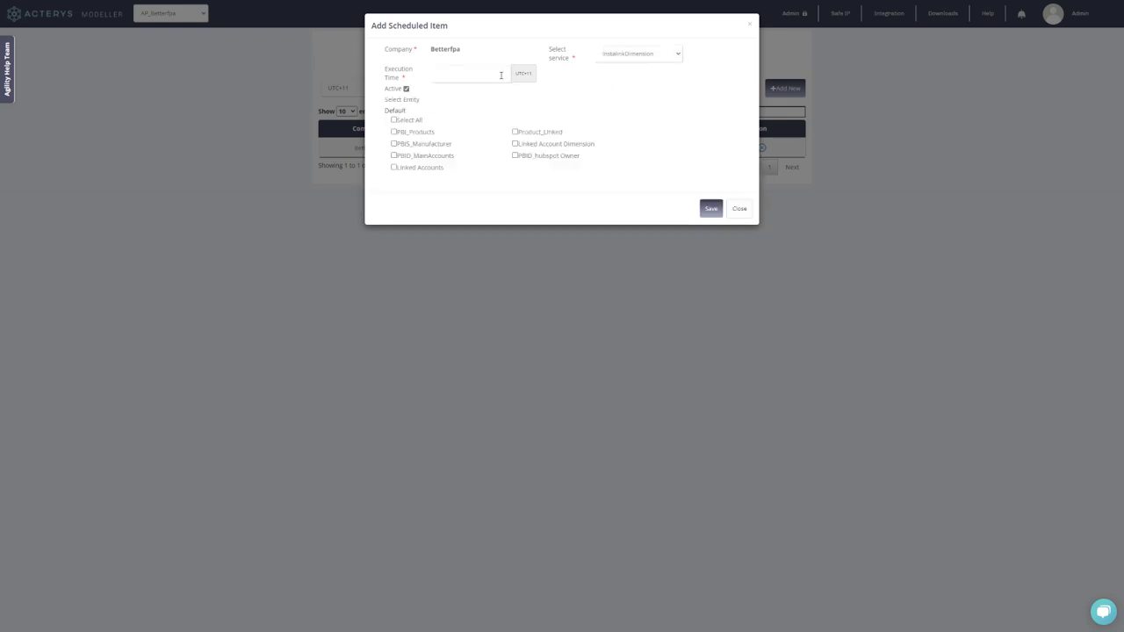
pyautogui.click(497, 76)
pyautogui.click(551, 99)
pyautogui.click(415, 168)
# Save the InstalinkDimension schedule so it appears at 15:57:41 beside the Xero entry
pyautogui.click(711, 210)
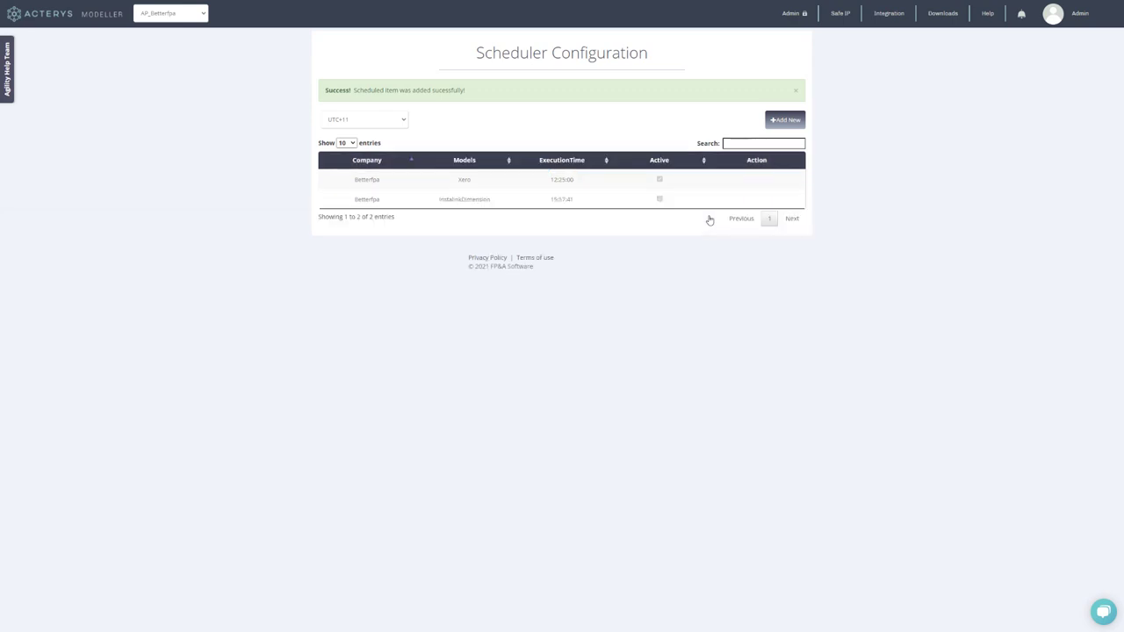